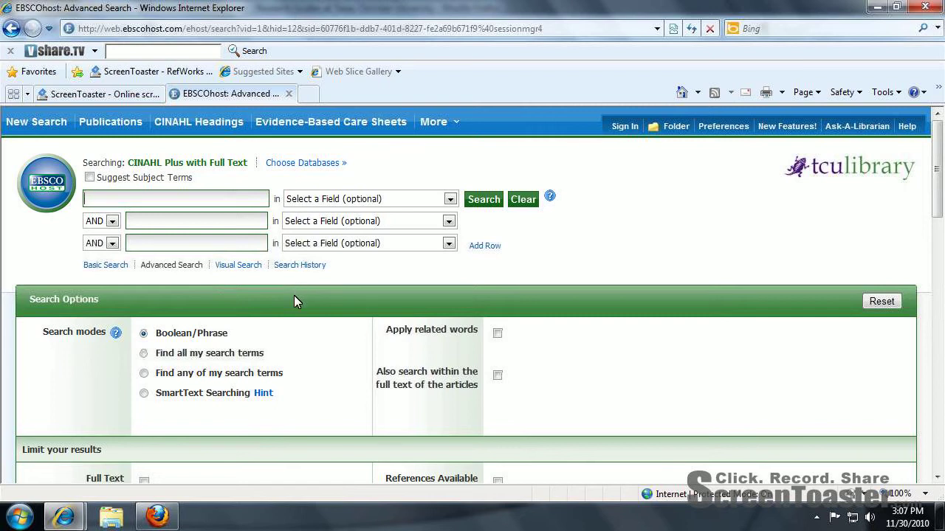
- Review the advanced search's limiters, from full text and peer reviewed through publication type, age groups and image types
scroll(294, 301, "down", 4)
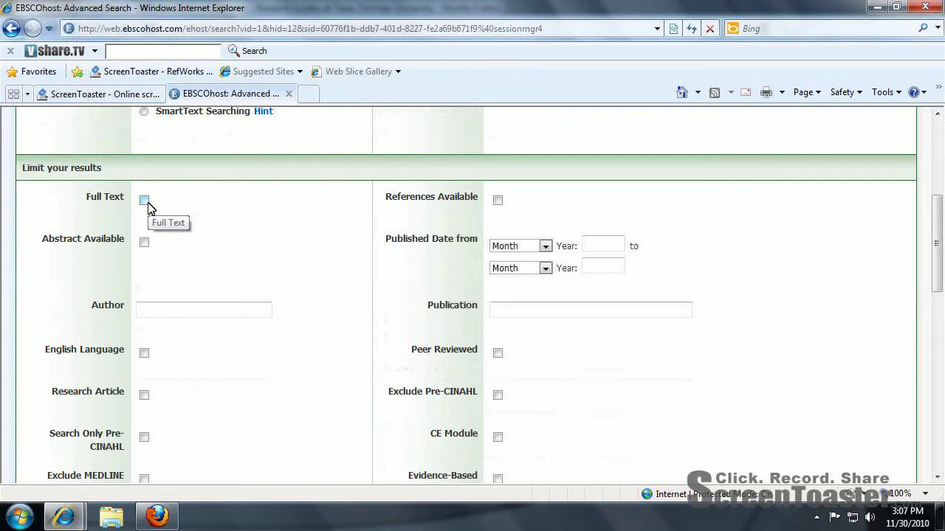
scroll(151, 214, "down", 3)
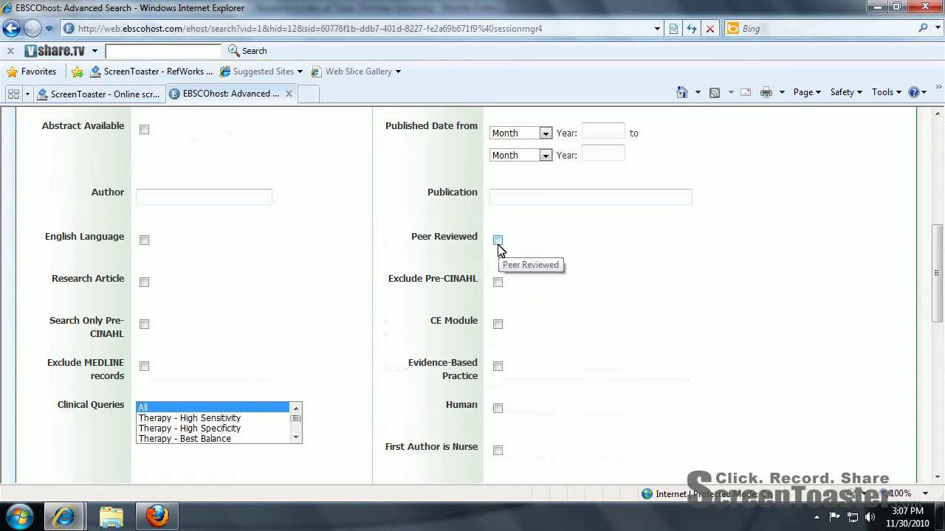
scroll(495, 340, "down", 1)
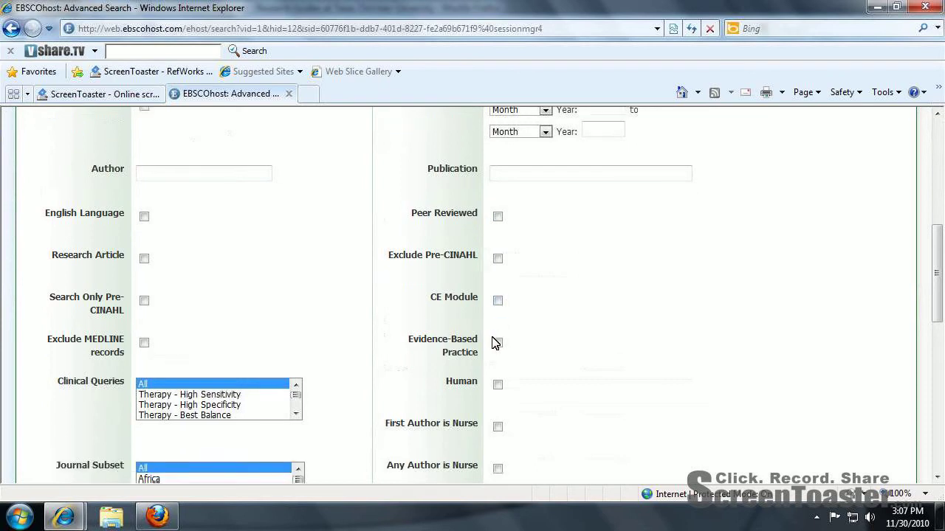
scroll(495, 343, "down", 1)
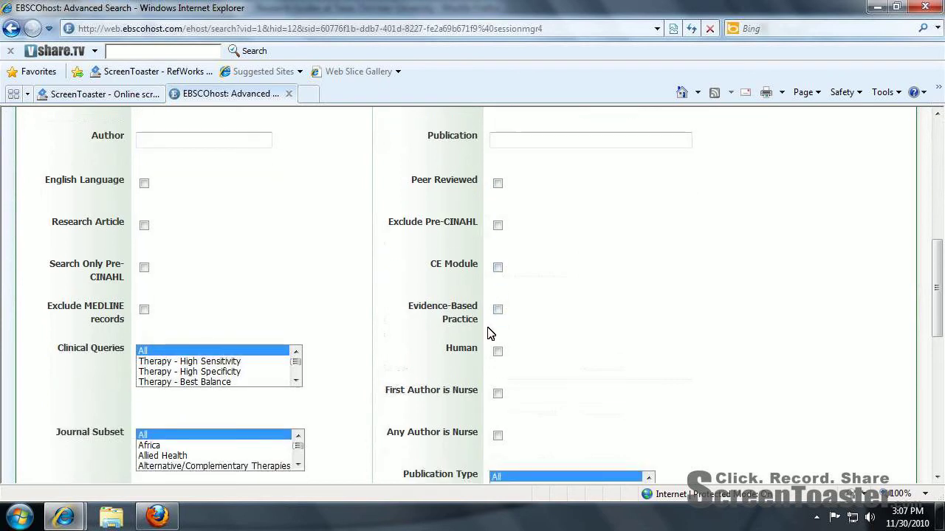
scroll(487, 334, "down", 3)
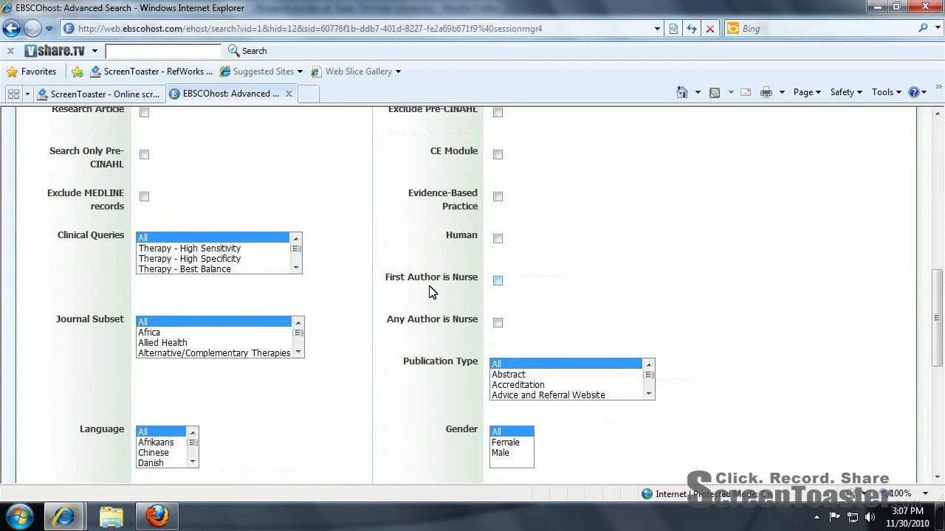
scroll(432, 294, "down", 3)
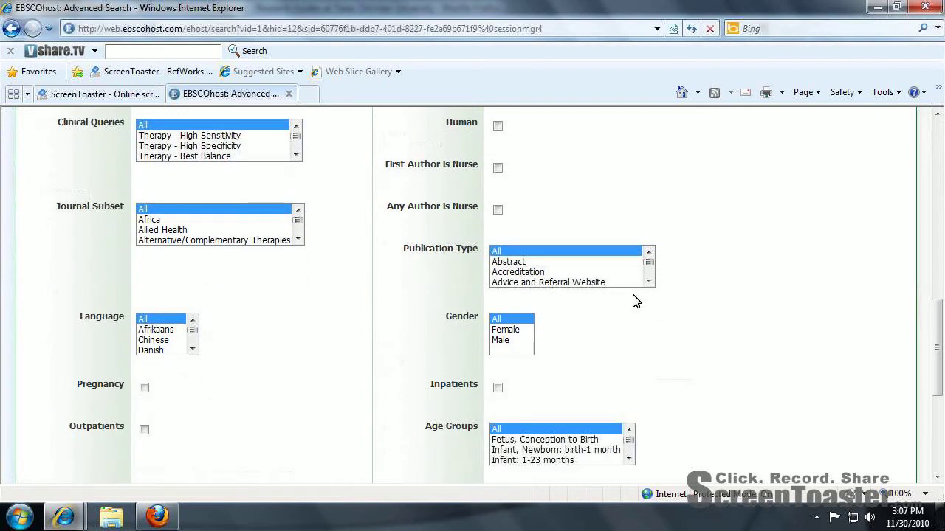
scroll(507, 316, "down", 2)
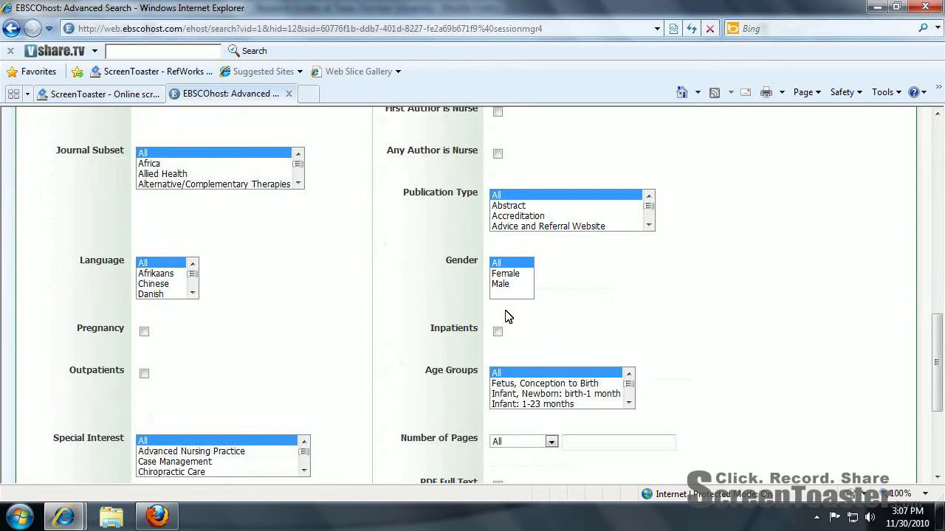
scroll(288, 321, "down", 1)
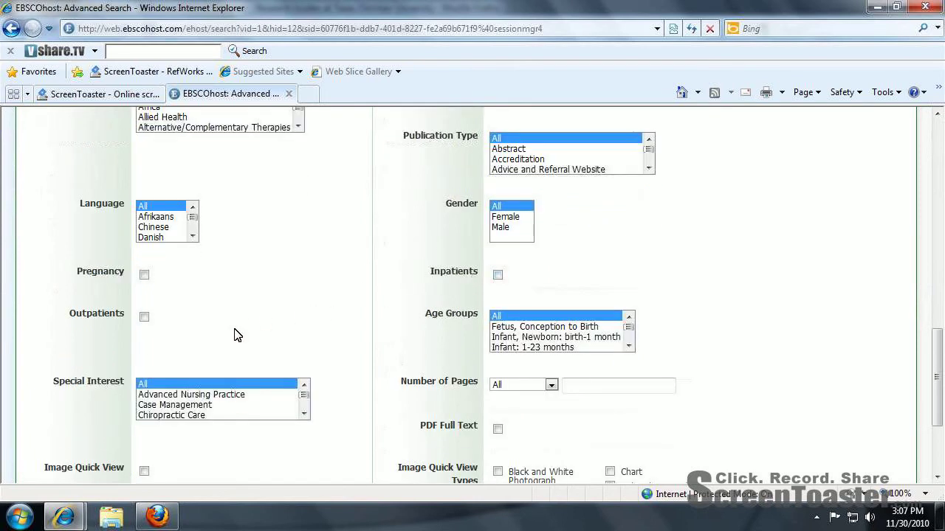
scroll(409, 343, "down", 3)
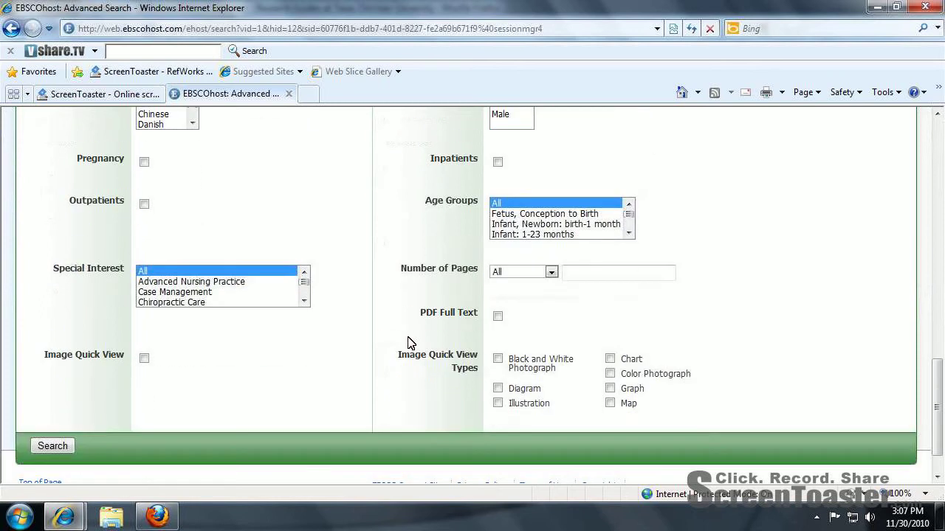
- Enter "breast feeding" as two words for the first search term
scroll(410, 343, "up", 20)
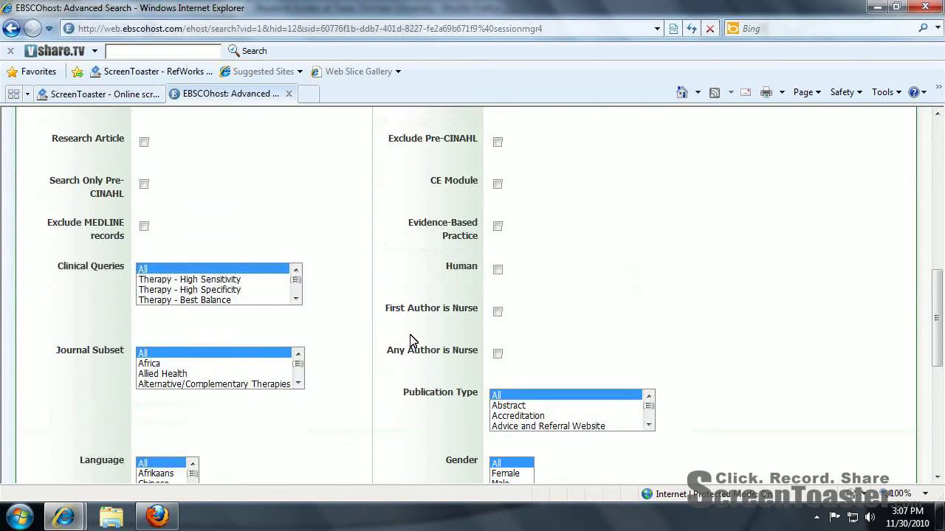
left_click(156, 199)
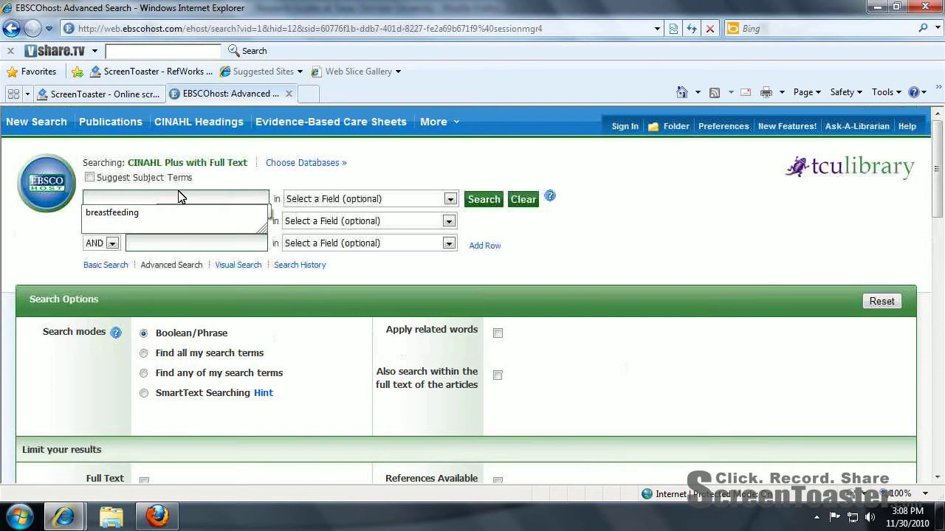
key("Down")
key("Tab")
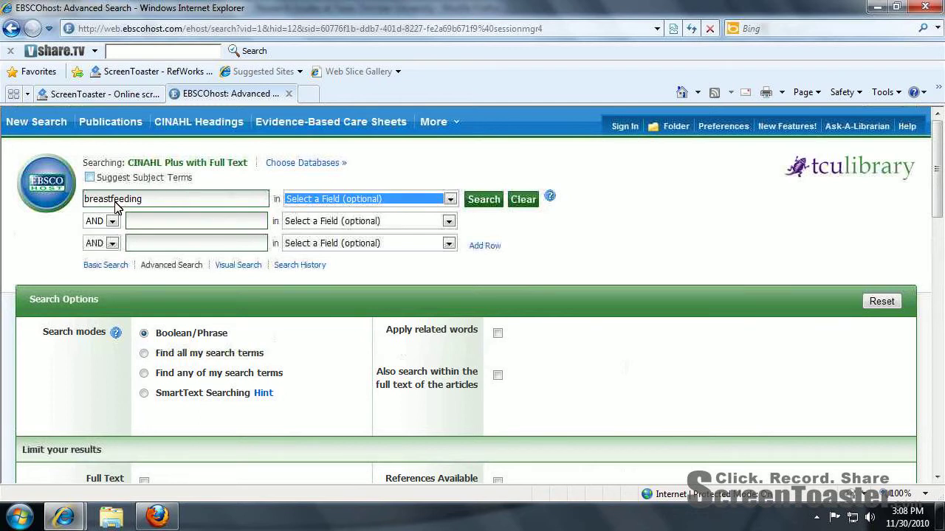
left_click(111, 199)
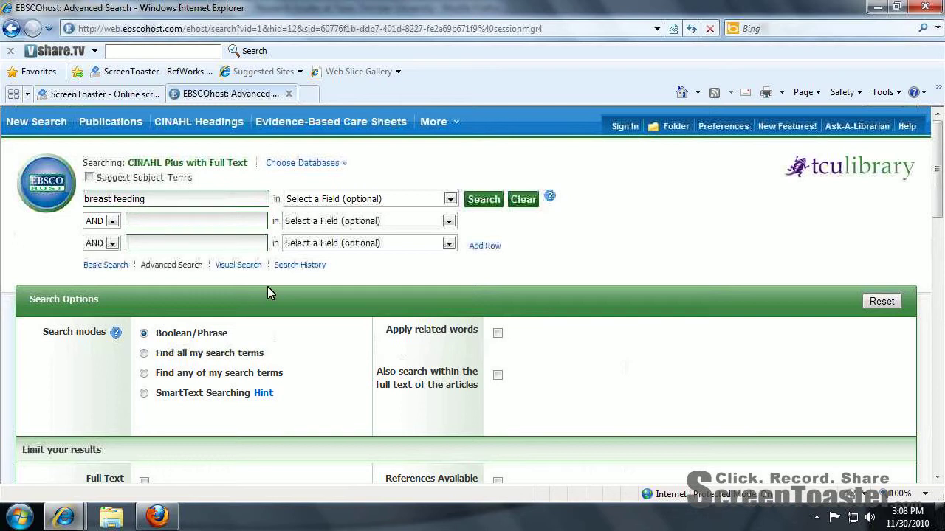
- Add contraception OR "birth control" as the second search term, combined with AND
key("Tab")
key("Tab")
type("con")
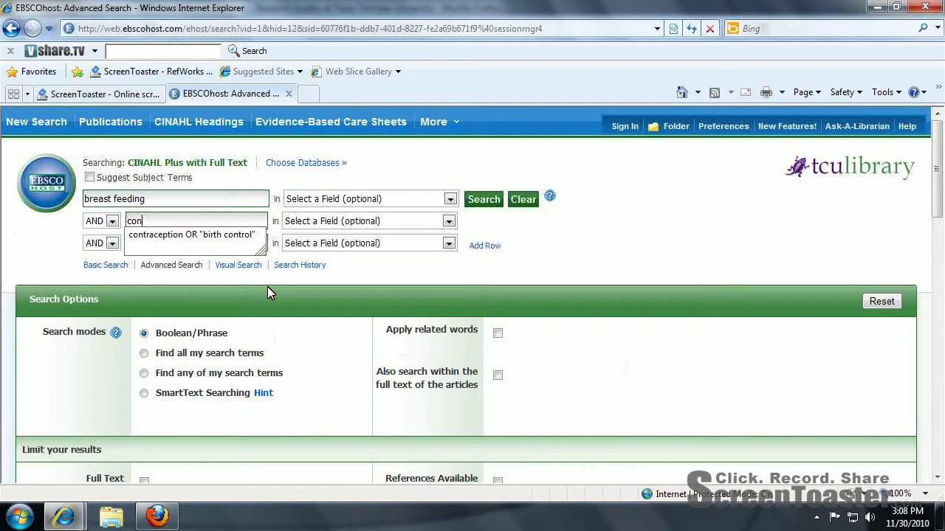
key("Down")
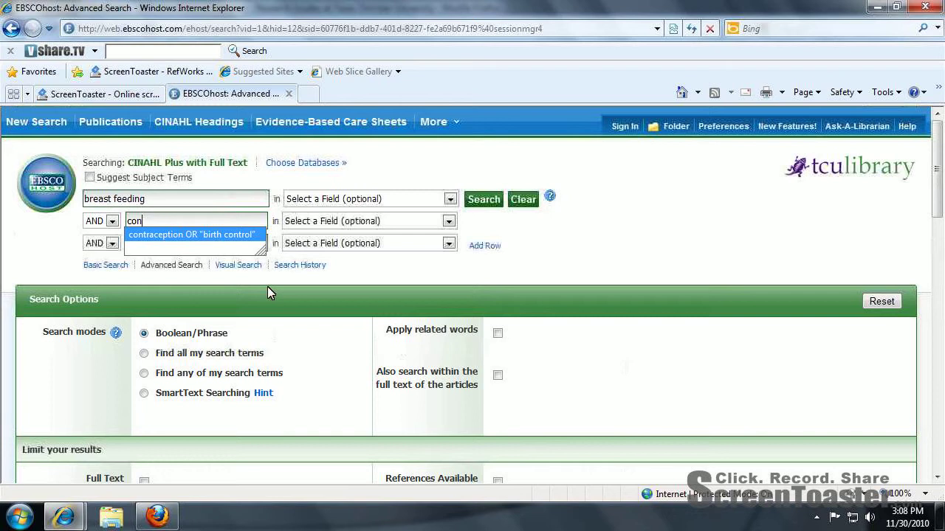
key("Tab")
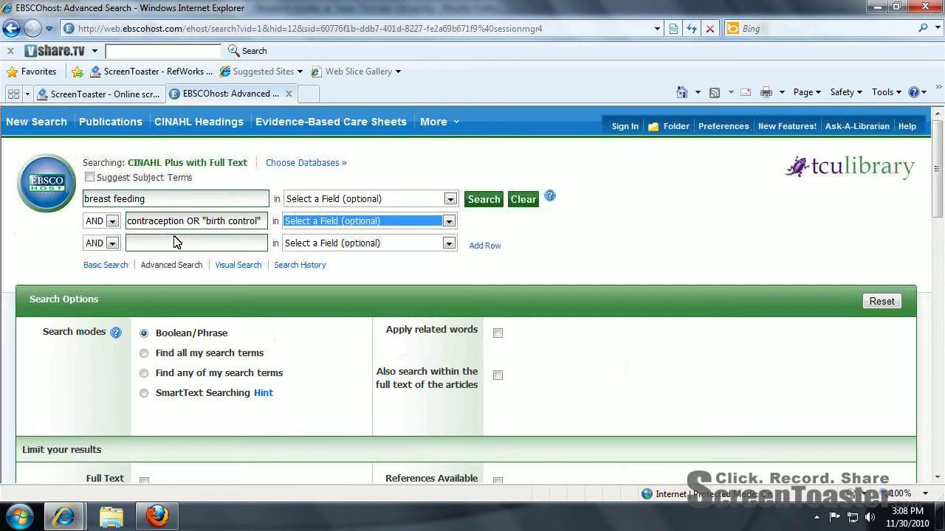
- Add "milk" as the third search term, combined with AND, and run the search
left_click(175, 243)
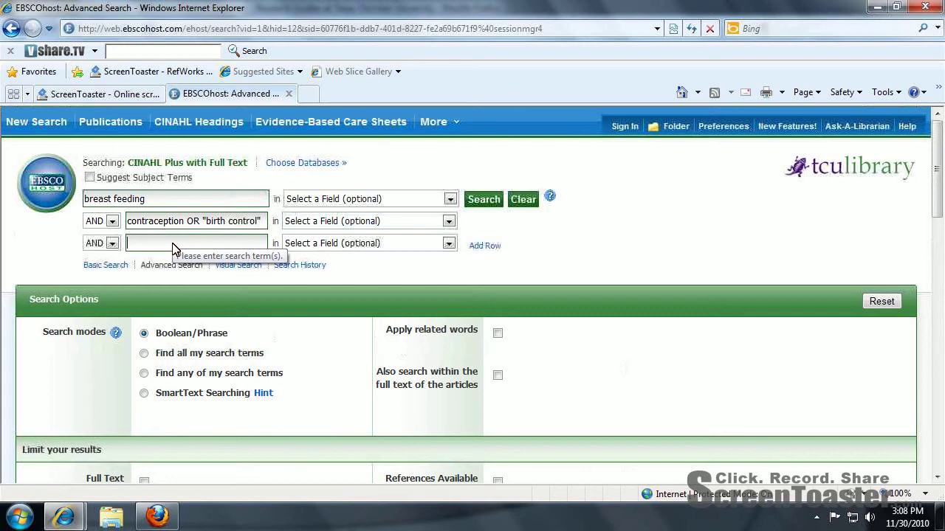
type("mil")
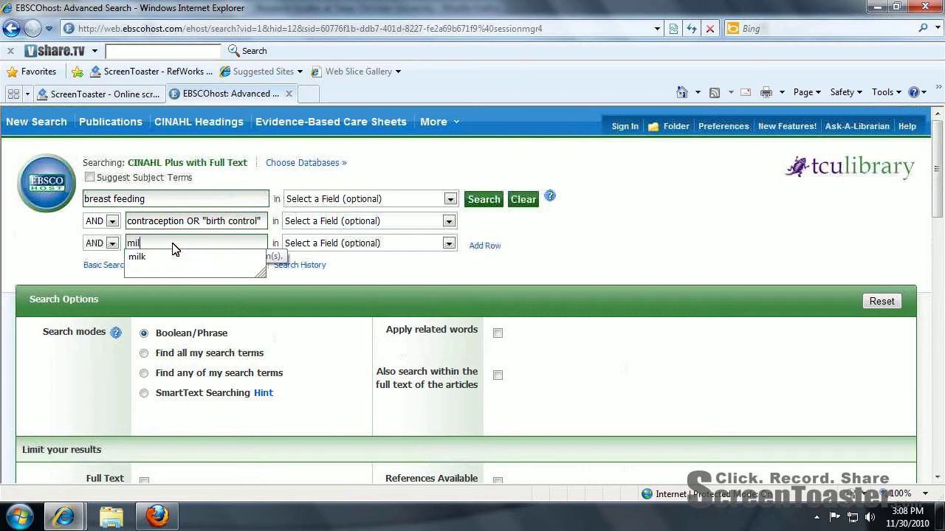
type("k")
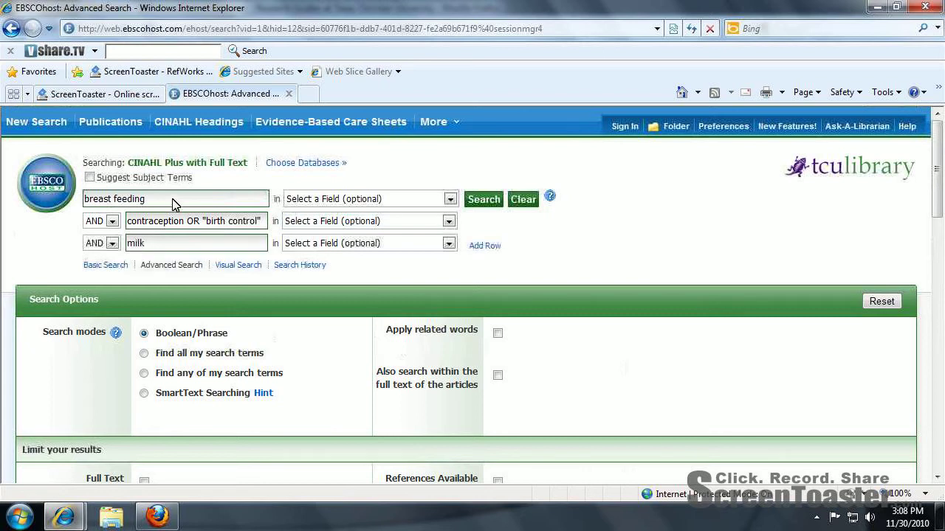
left_click(489, 205)
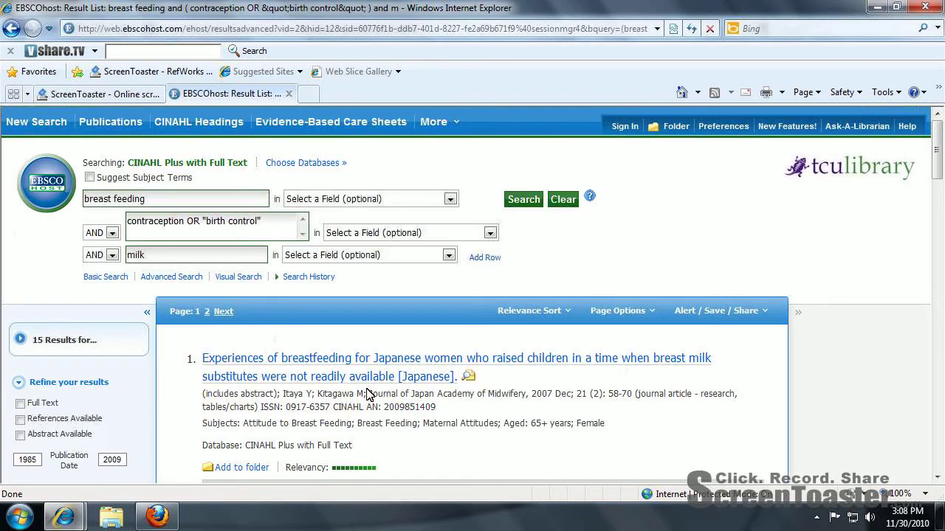
- Refine the results to publication dates starting from 2000 and update the result list
scroll(369, 395, "down", 1)
scroll(369, 394, "down", 2)
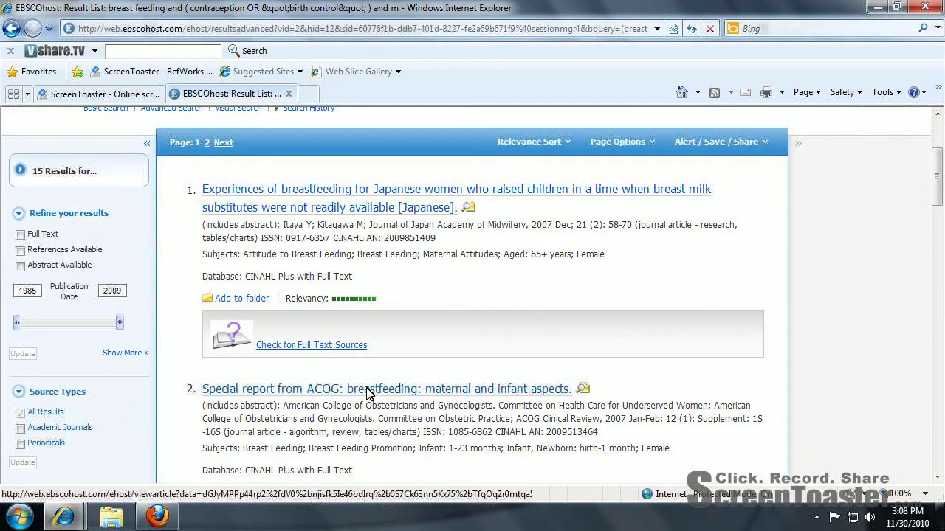
scroll(369, 391, "up", 2)
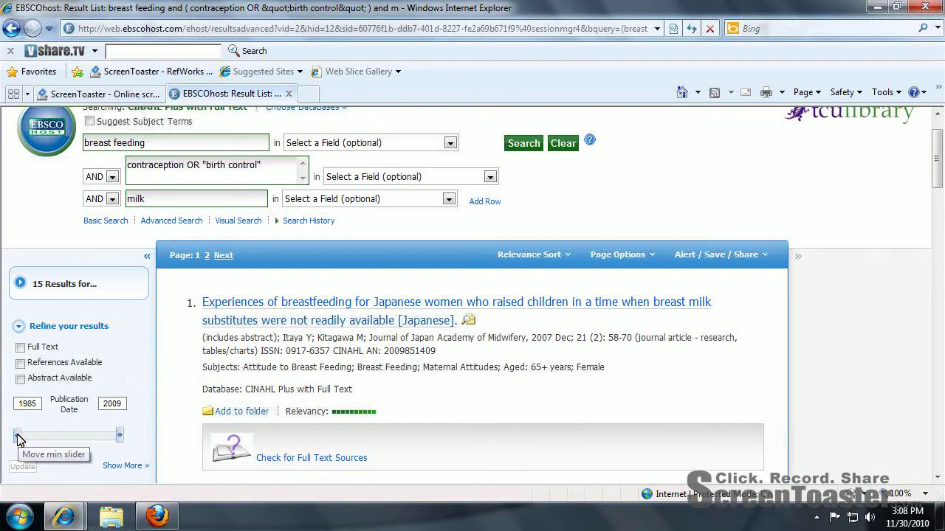
left_click_drag(18, 439, 81, 434)
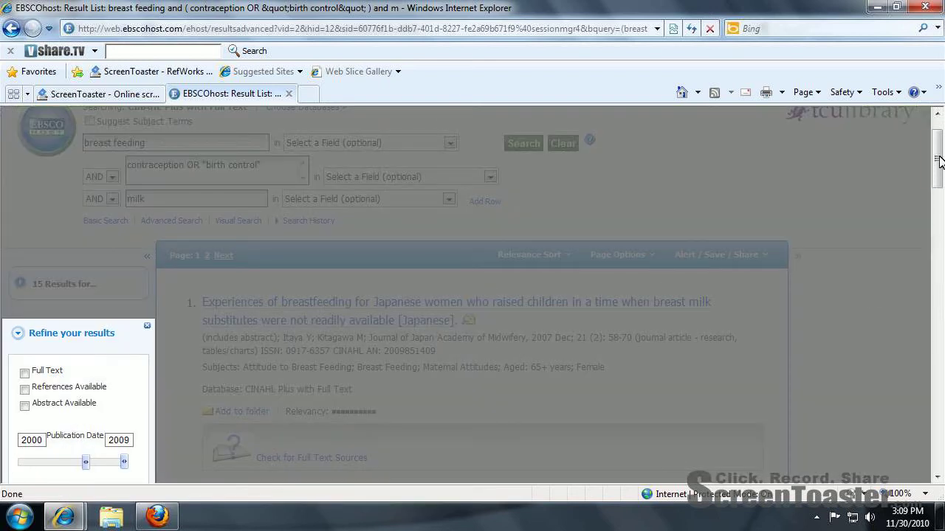
left_click_drag(938, 162, 939, 185)
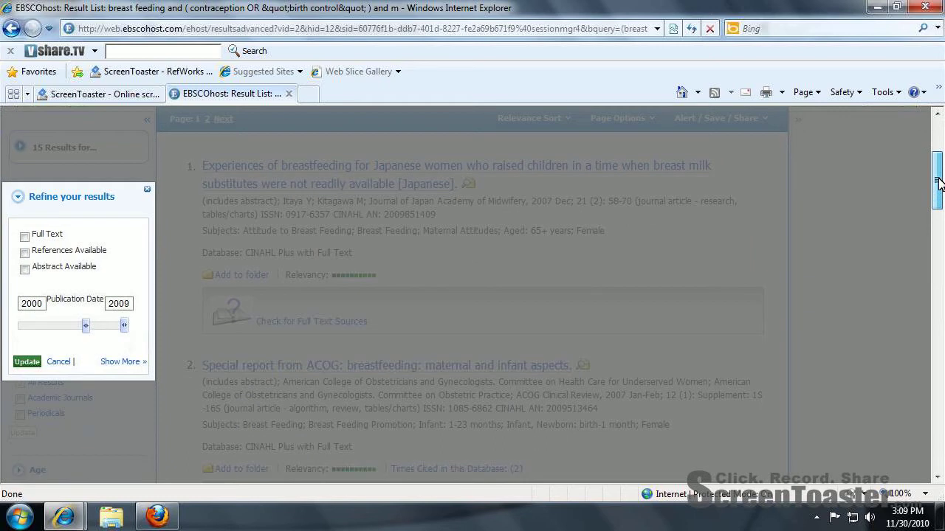
left_click(27, 362)
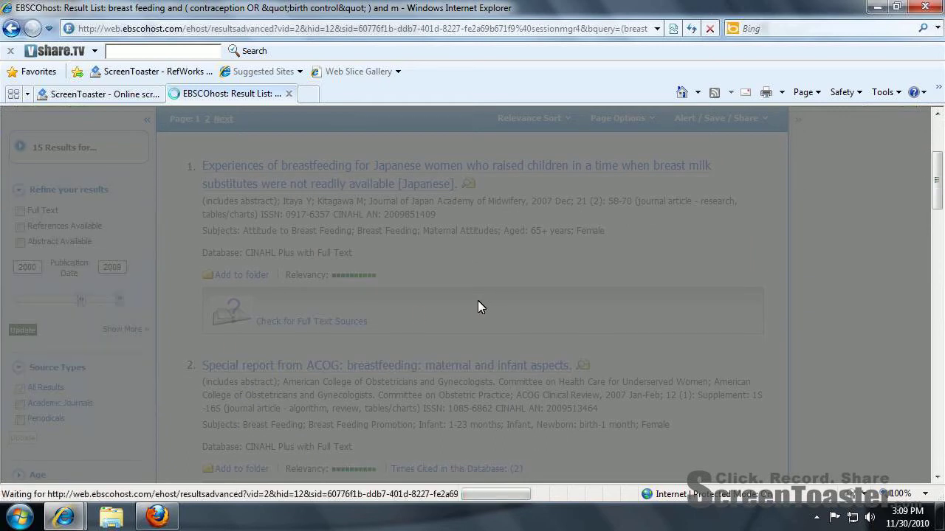
- Examine the refined result list down to the last article, checking which entries offer PDF full text or a full-text source check
scroll(477, 301, "down", 1)
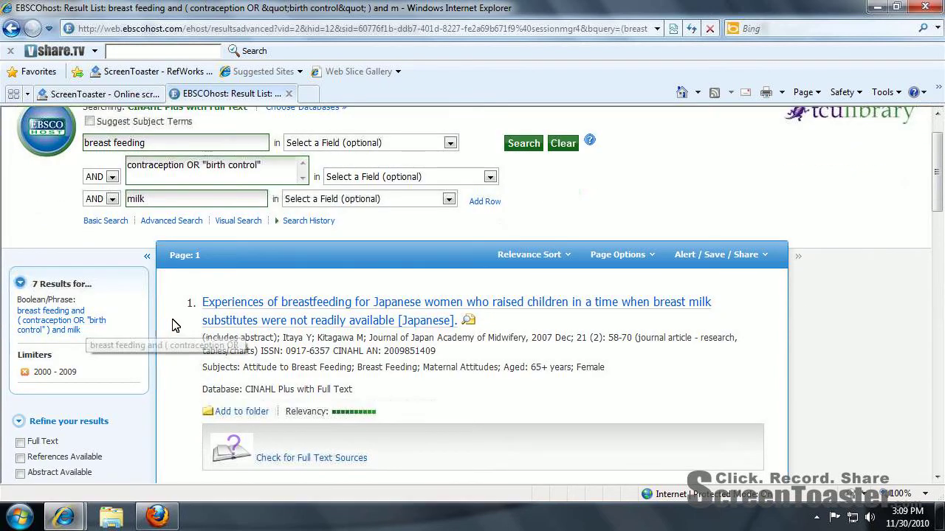
scroll(176, 325, "down", 1)
scroll(177, 326, "down", 3)
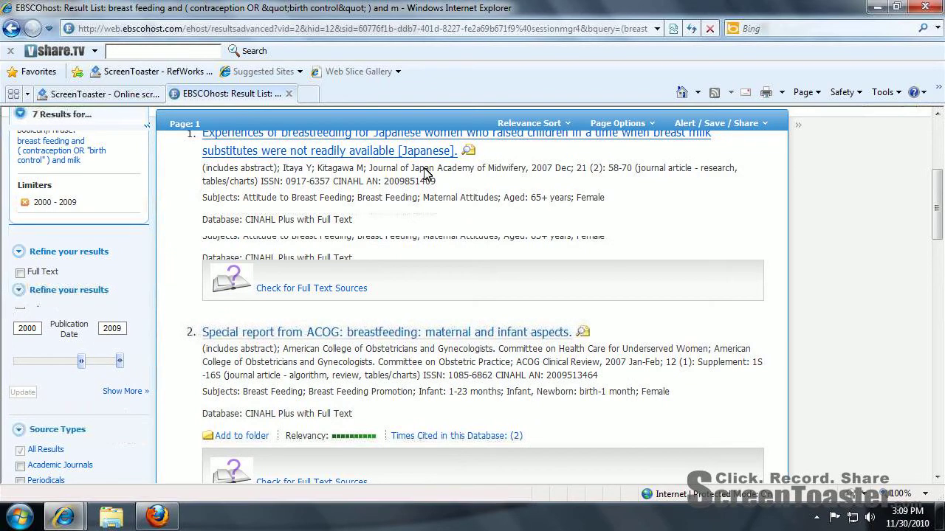
scroll(418, 237, "down", 1)
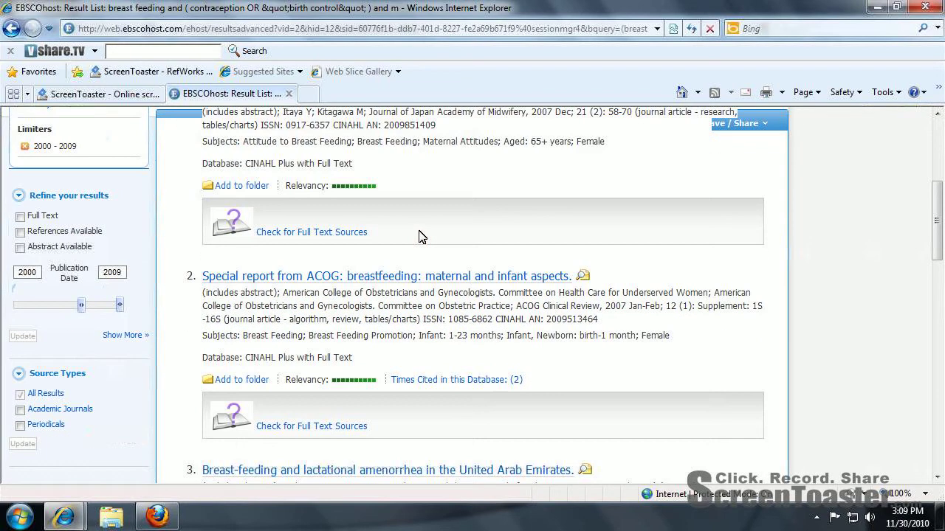
scroll(419, 236, "down", 2)
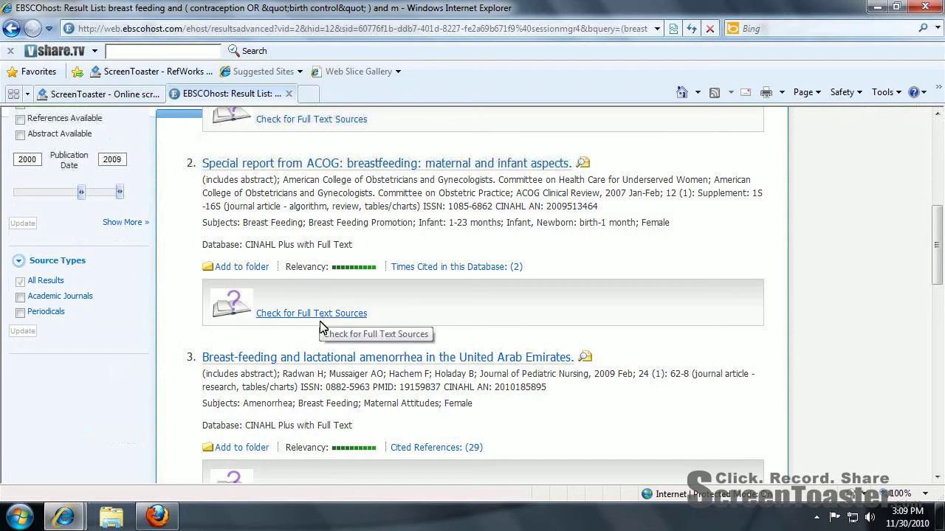
scroll(322, 328, "down", 1)
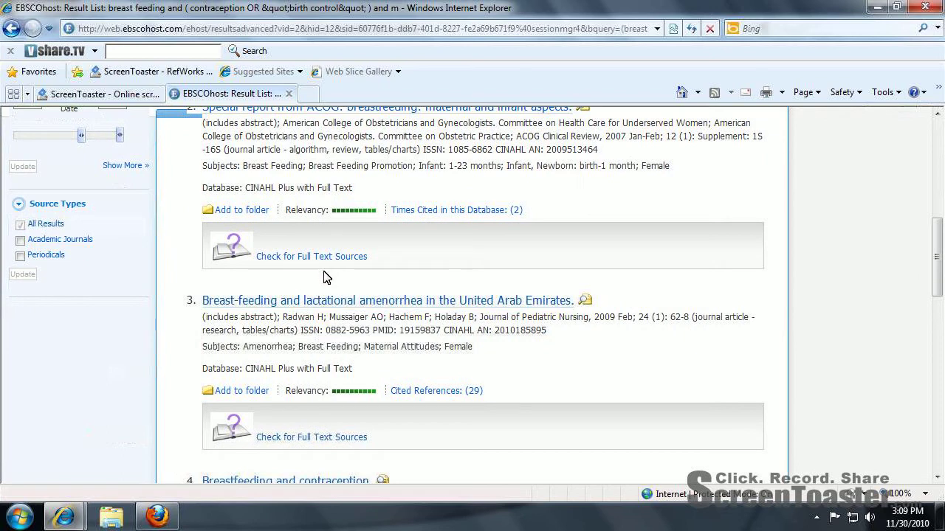
scroll(325, 280, "down", 4)
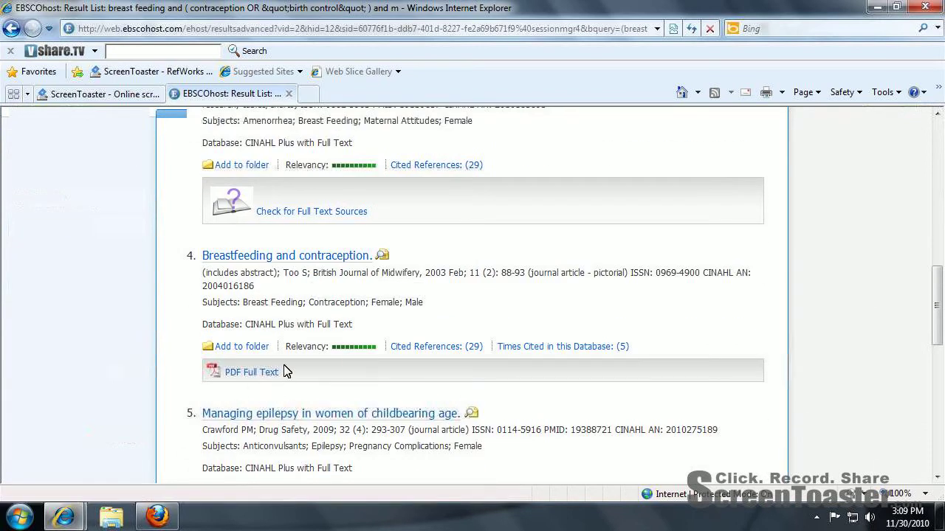
scroll(273, 375, "up", 4)
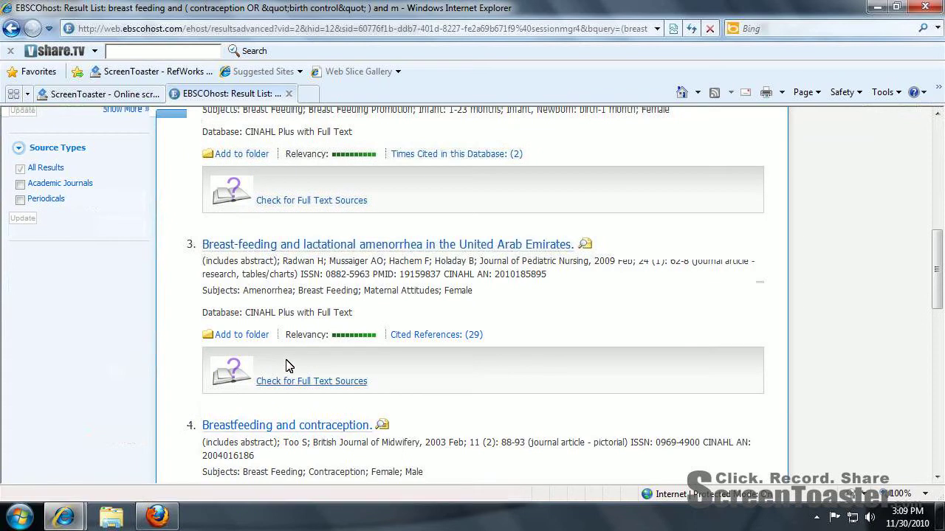
scroll(280, 369, "up", 2)
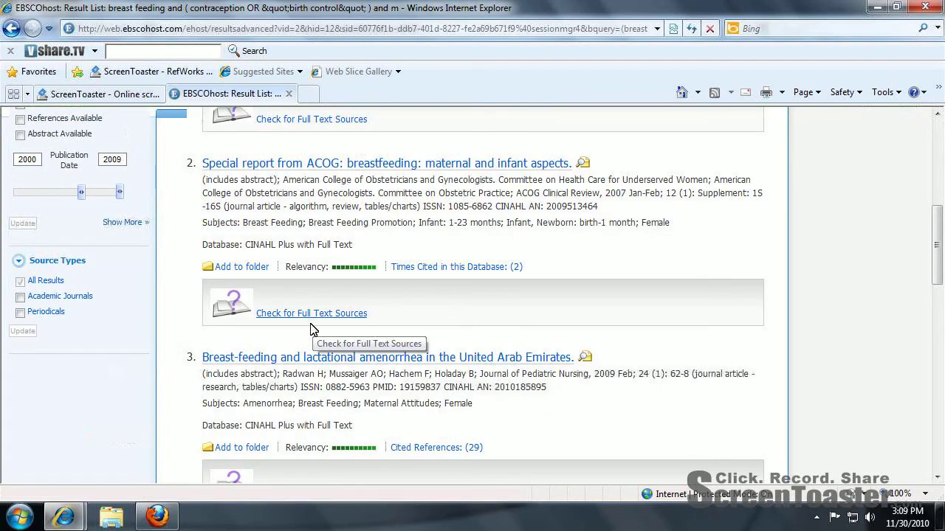
scroll(310, 330, "down", 4)
scroll(309, 335, "down", 7)
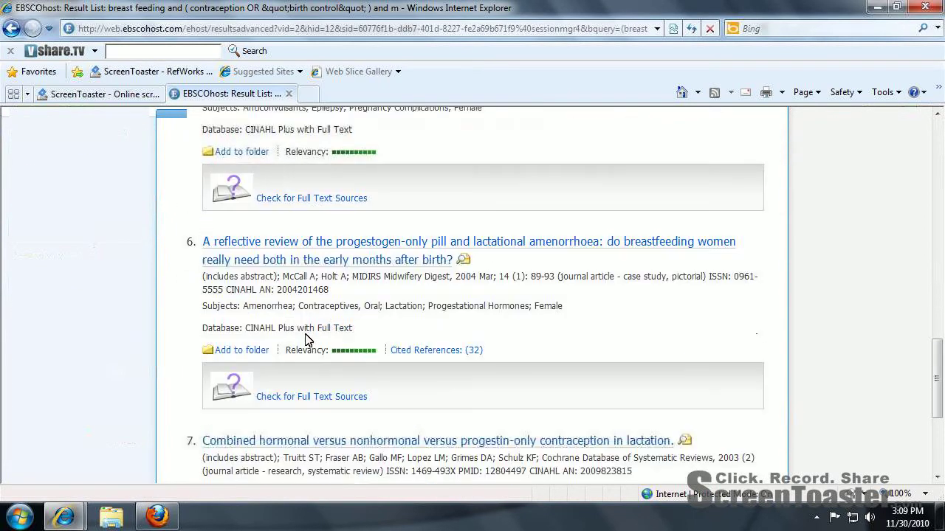
scroll(270, 390, "down", 3)
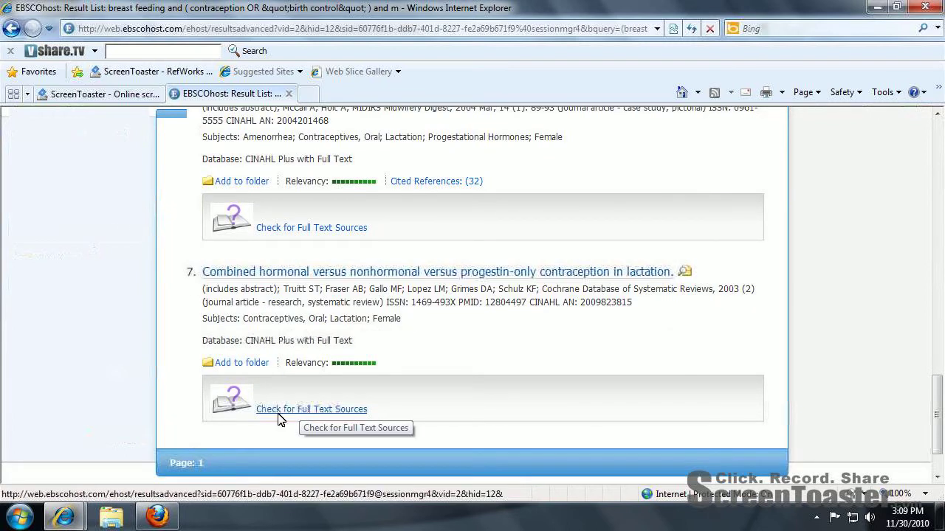
- Check full-text sources for "Combined hormonal versus nonhormonal versus progestin-only contraception in lactation" and open the Cochrane Library search screen
left_click(276, 414)
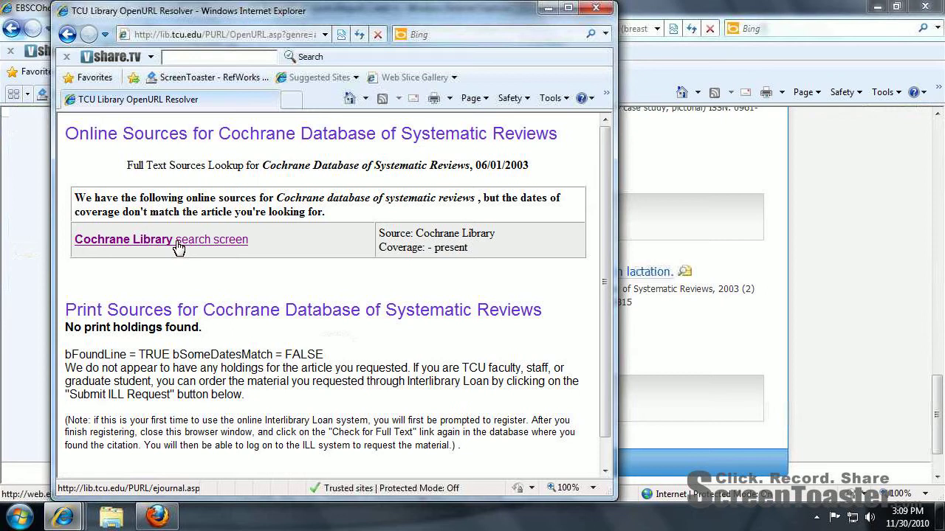
left_click(178, 248)
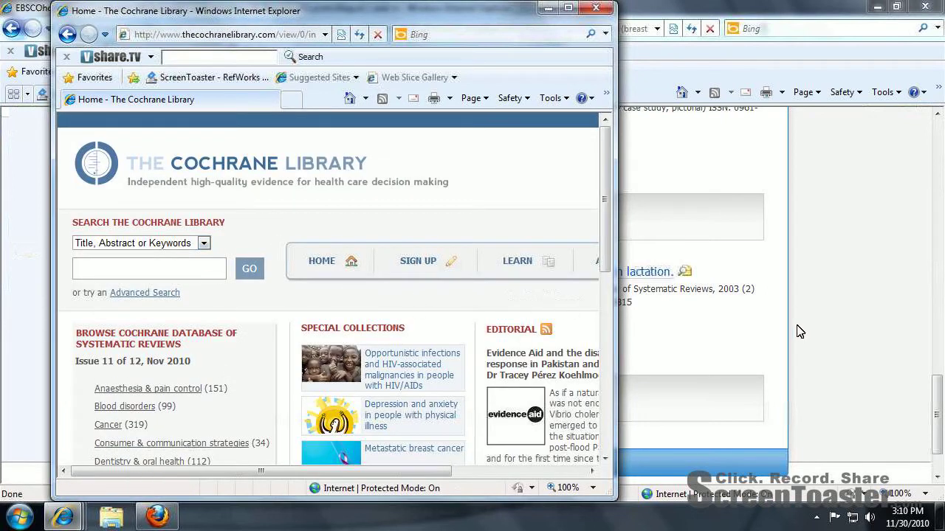
- Open the detailed record of the seventh article in the EBSCOhost result list and copy its title
left_click(744, 332)
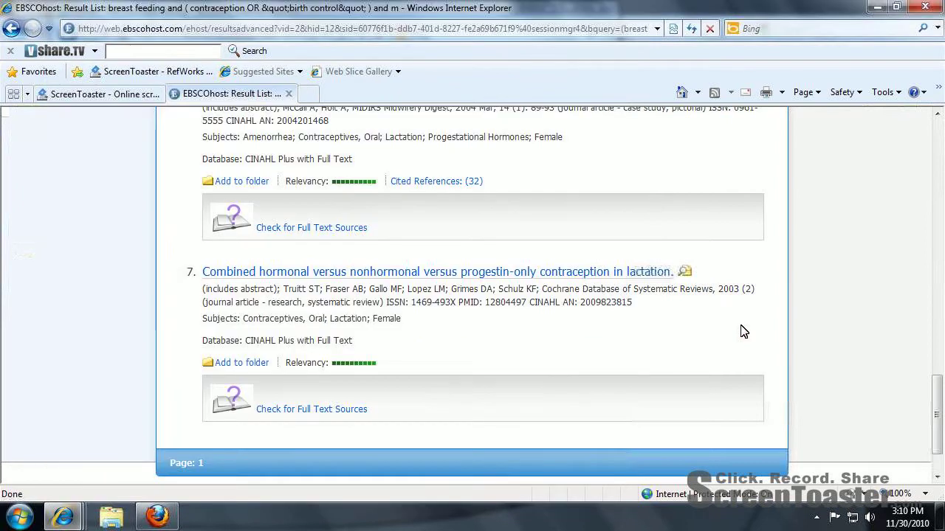
left_click(264, 270)
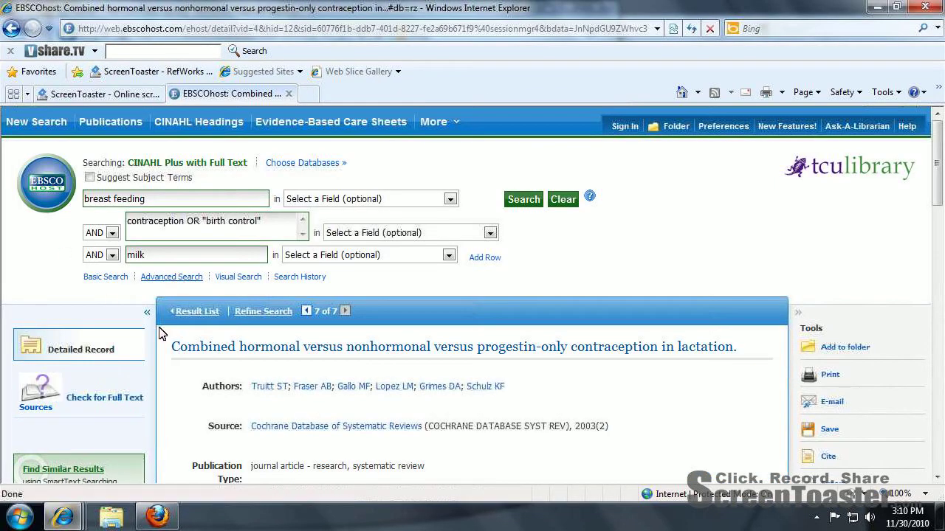
left_click_drag(173, 348, 703, 358)
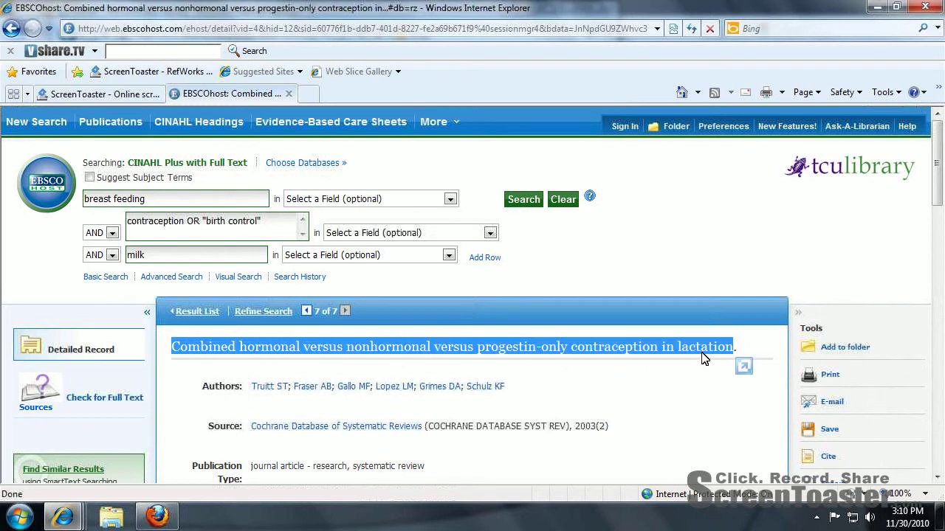
right_click(703, 357)
left_click(730, 172)
- Switch to the Cochrane Library window and search titles, abstracts or keywords for the copied article title
left_click(72, 513)
left_click(421, 462)
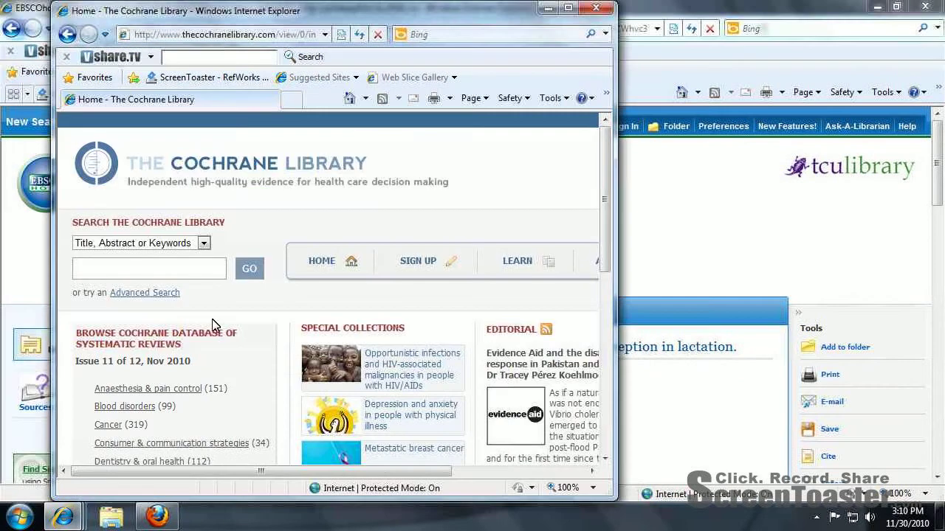
right_click(101, 269)
left_click(136, 331)
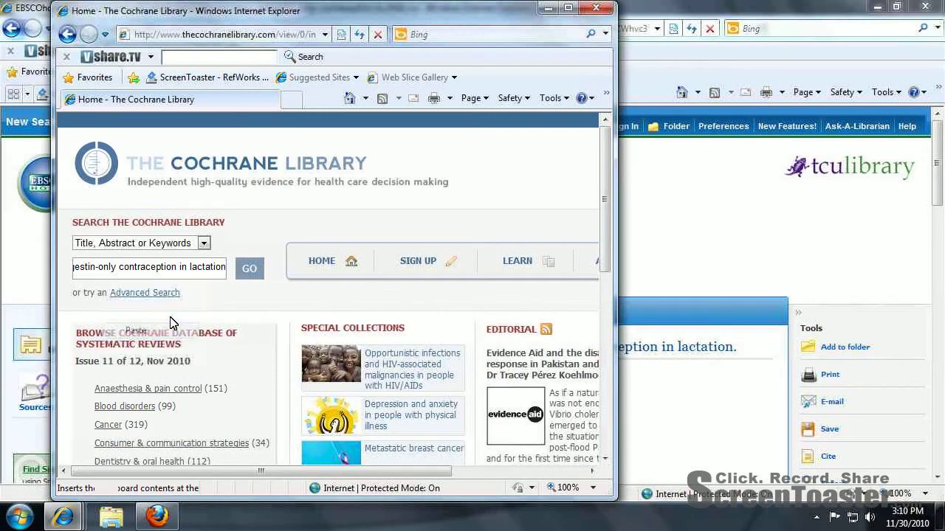
left_click(248, 268)
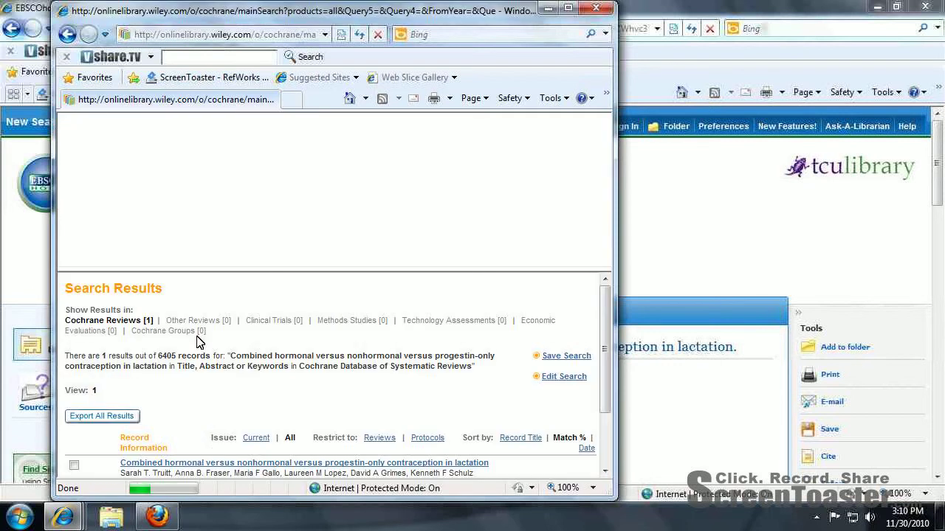
- Open the matching Cochrane review to check its full-text PDF options, and close the Cochrane Library window
scroll(259, 446, "down", 1)
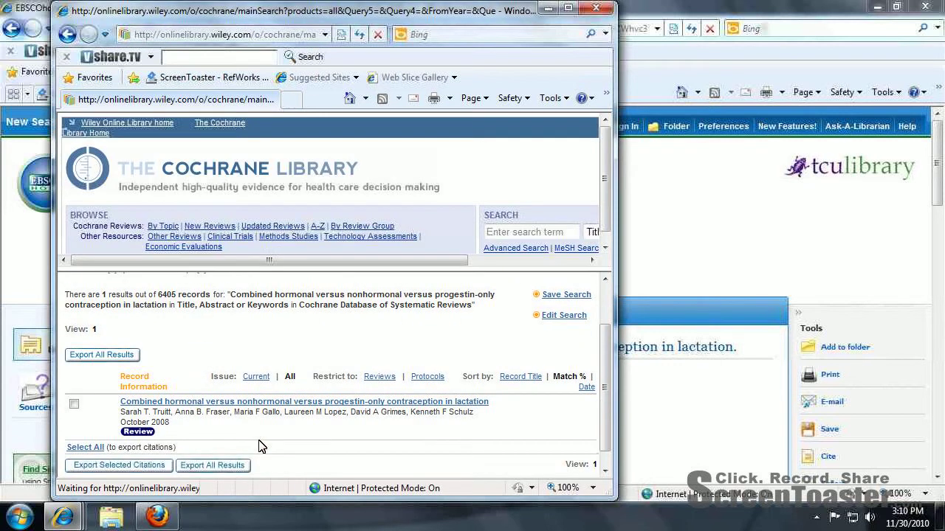
left_click(251, 402)
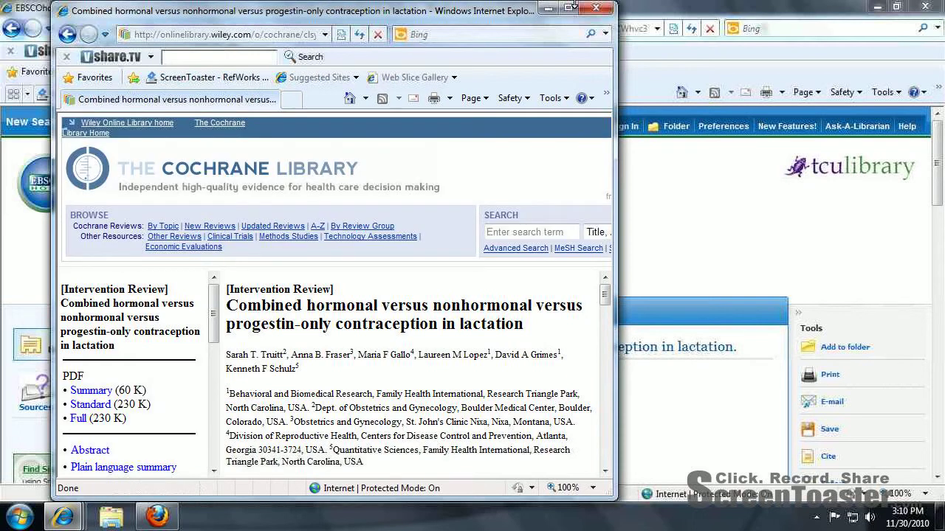
left_click(610, 9)
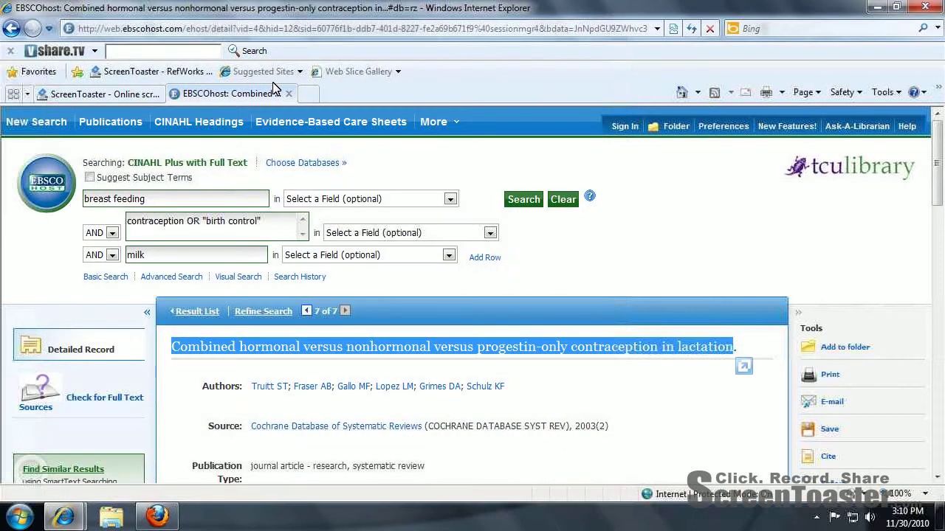
- Return to the EBSCOhost result list and reopen the detailed record of the last article
left_click(13, 29)
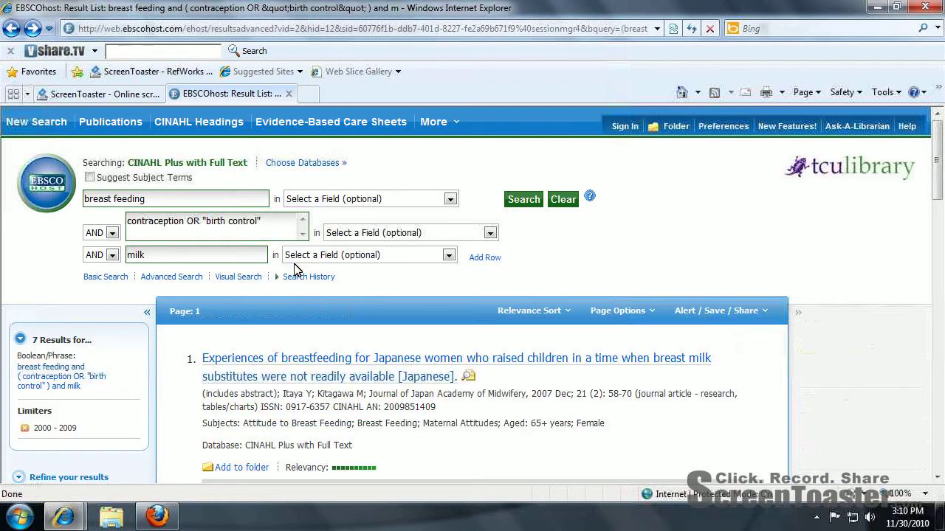
scroll(391, 332, "down", 5)
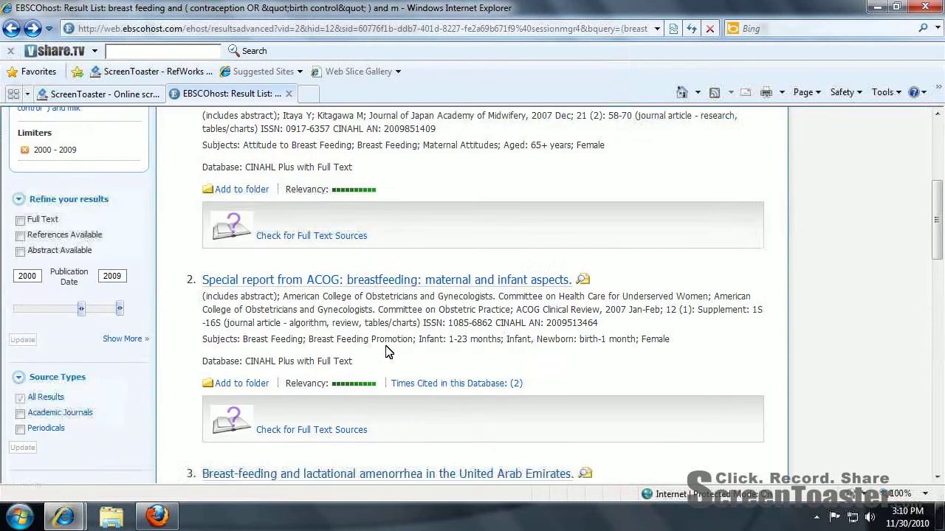
scroll(382, 344, "down", 15)
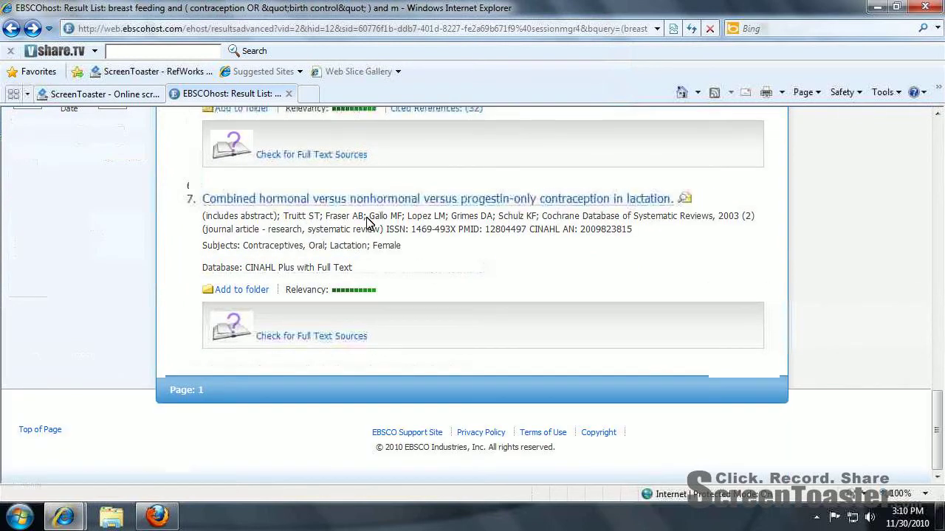
left_click(373, 201)
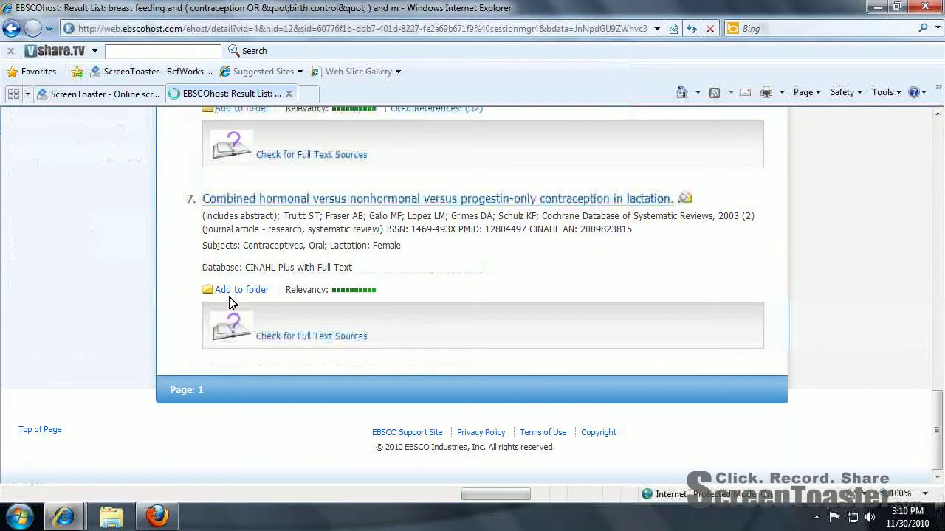
- Export the article's citation from its detailed record using Direct Export to RefWorks
scroll(649, 343, "down", 2)
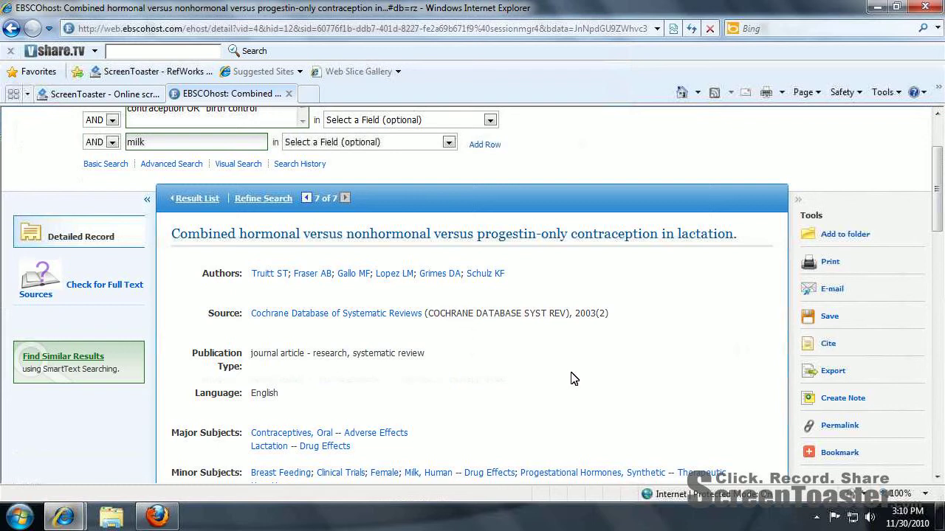
scroll(574, 379, "down", 1)
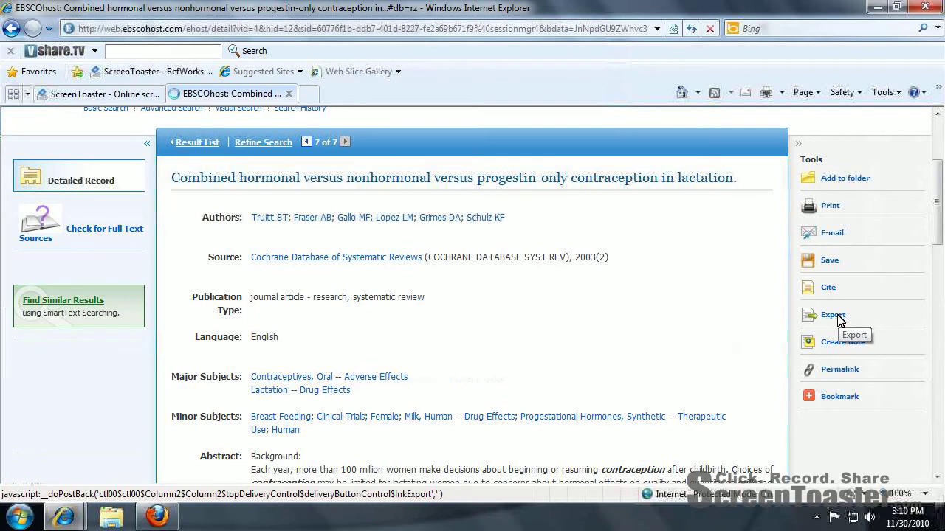
left_click(833, 316)
scroll(538, 356, "down", 1)
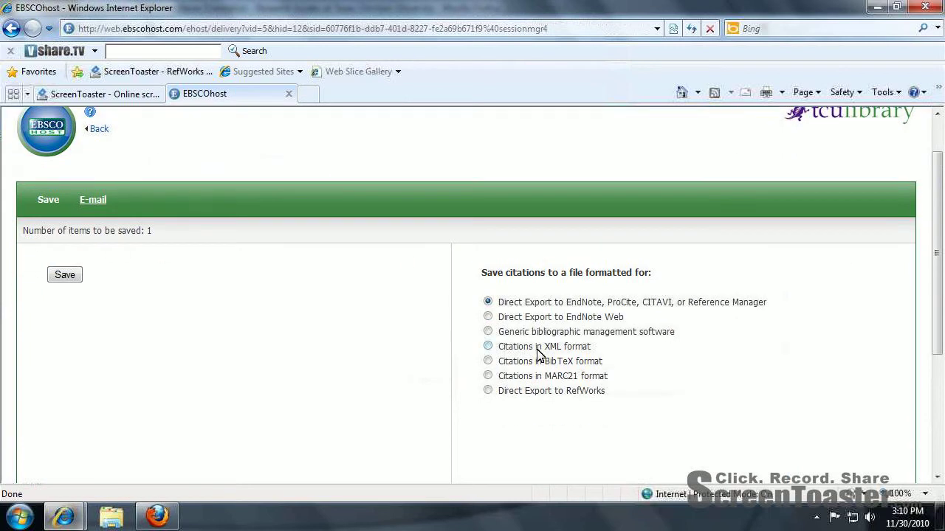
left_click(488, 390)
left_click(65, 277)
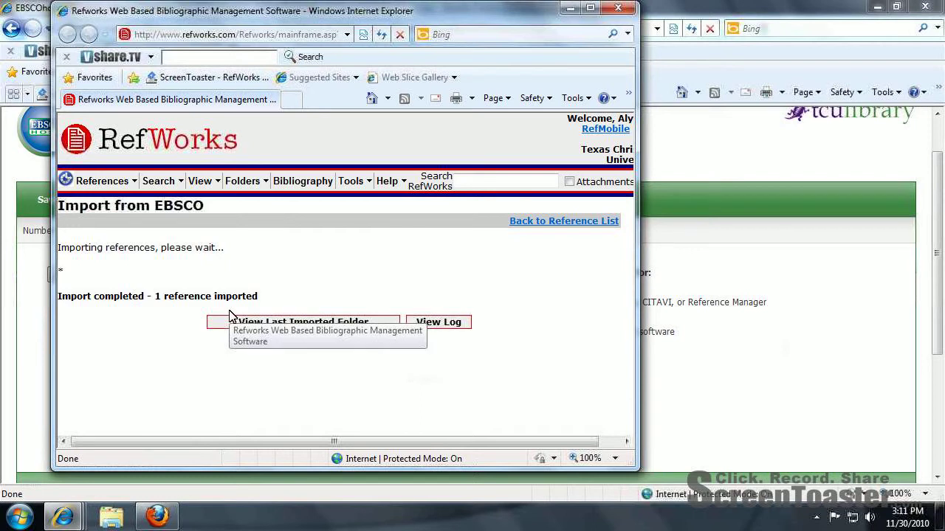
- View the last imported folder in RefWorks and put the imported lactation contraception reference in the breastfeeding folder
left_click(324, 323)
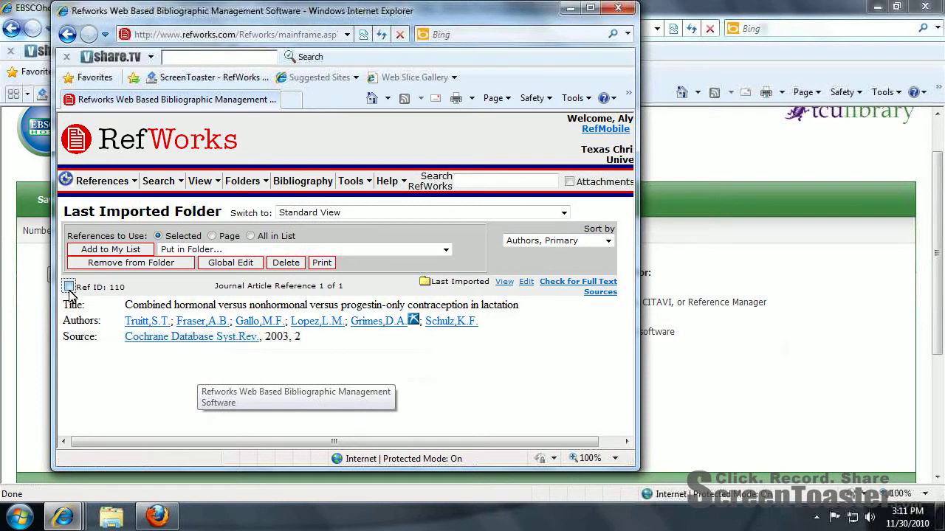
left_click(68, 286)
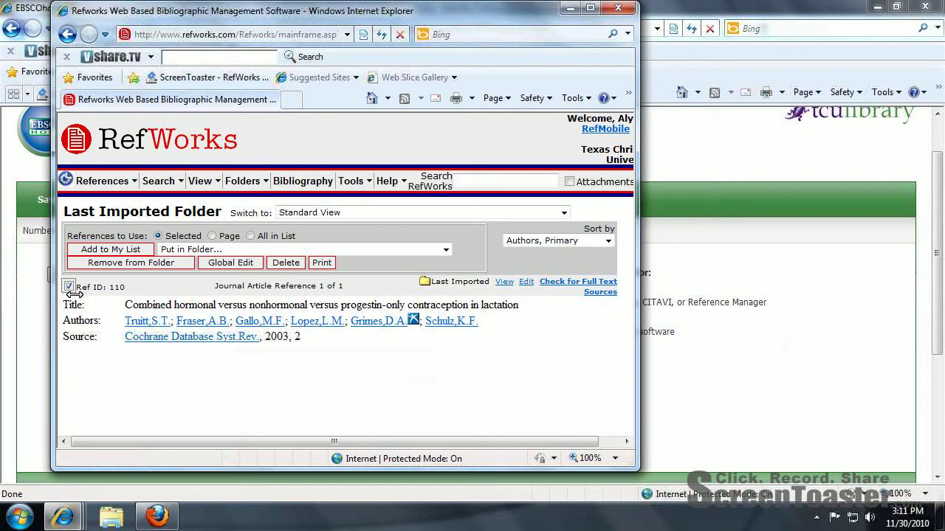
left_click(228, 249)
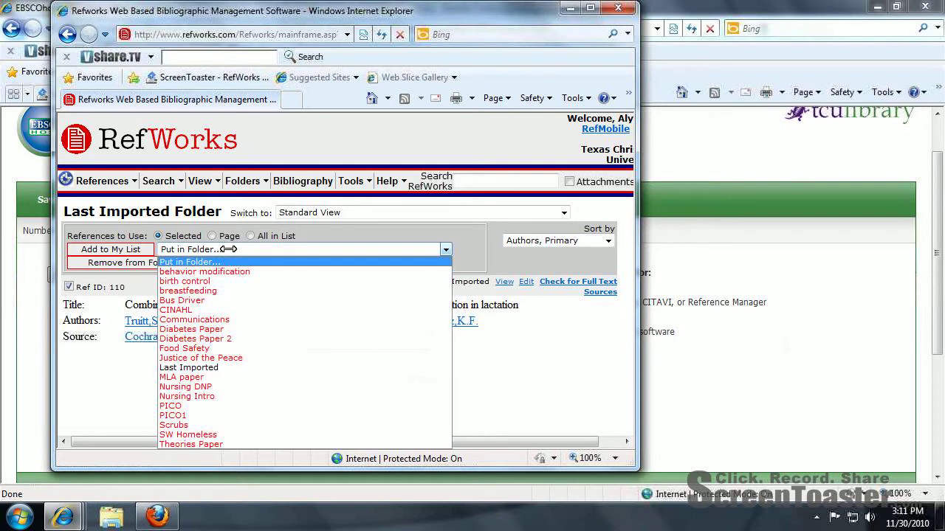
left_click(214, 290)
left_click(516, 309)
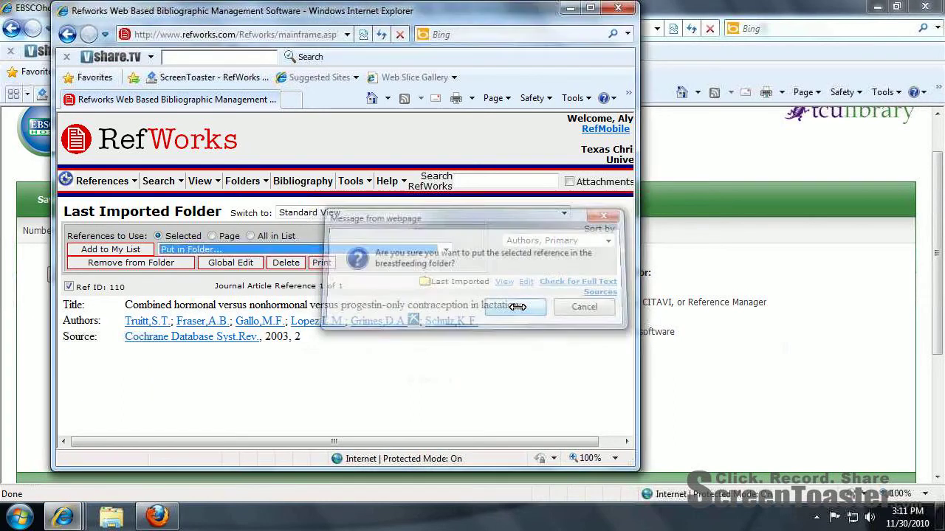